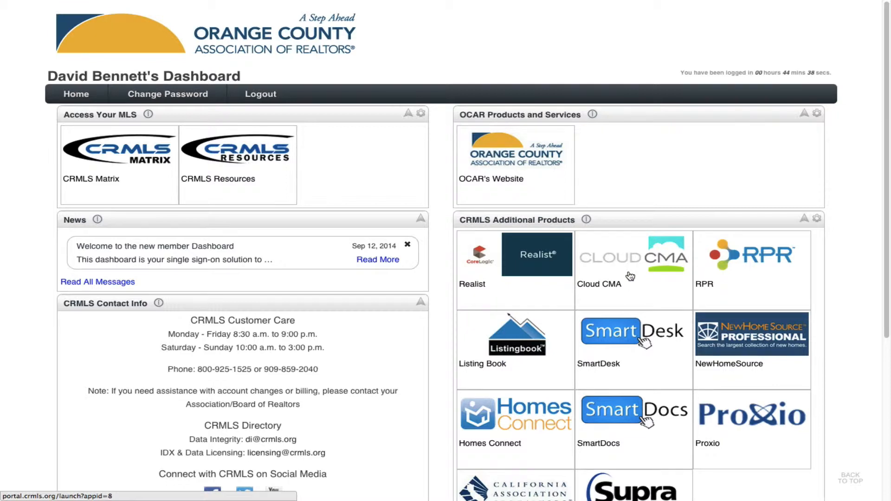
Launch Cloud CMA from the CRMLS Additional Products tile on the OCAR dashboard.
click(630, 277)
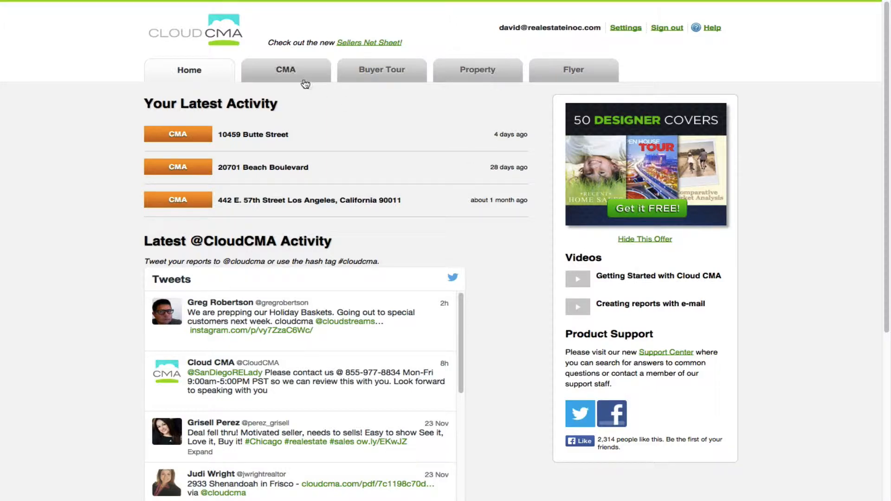
Go to the CMA reports list and begin a new CMA report.
click(287, 72)
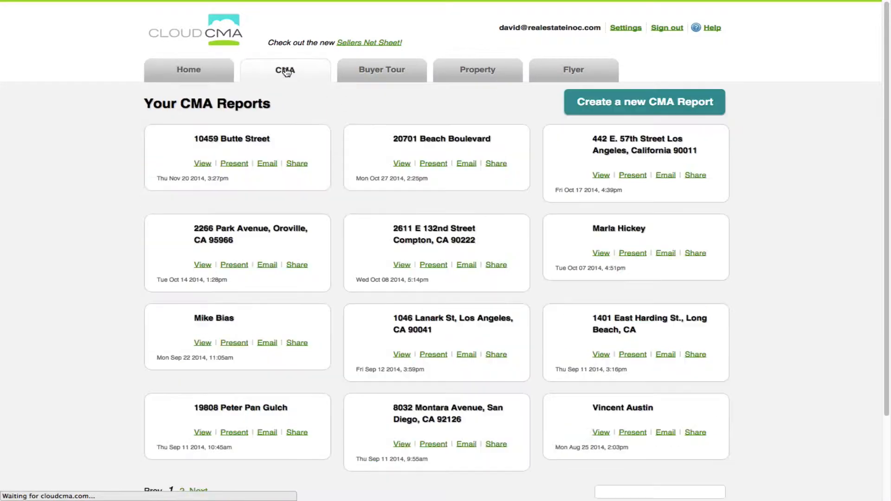
click(644, 103)
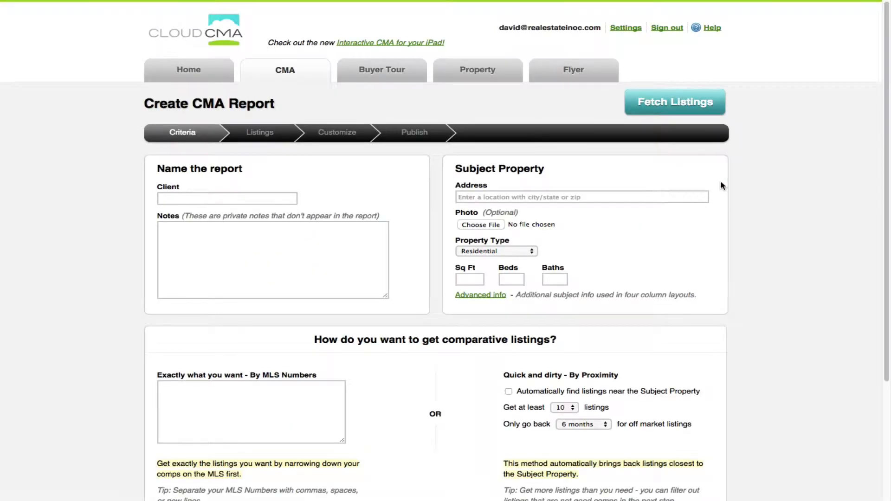
mouse_move(434, 4)
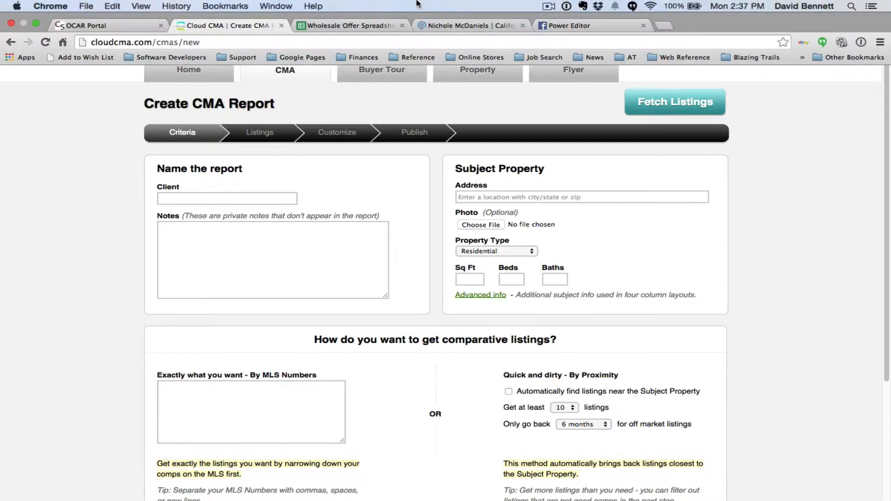
click(447, 27)
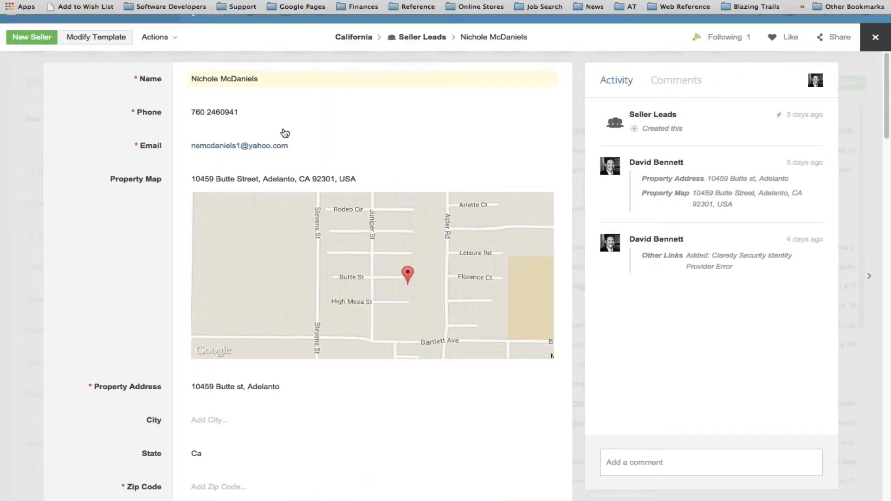
click(301, 183)
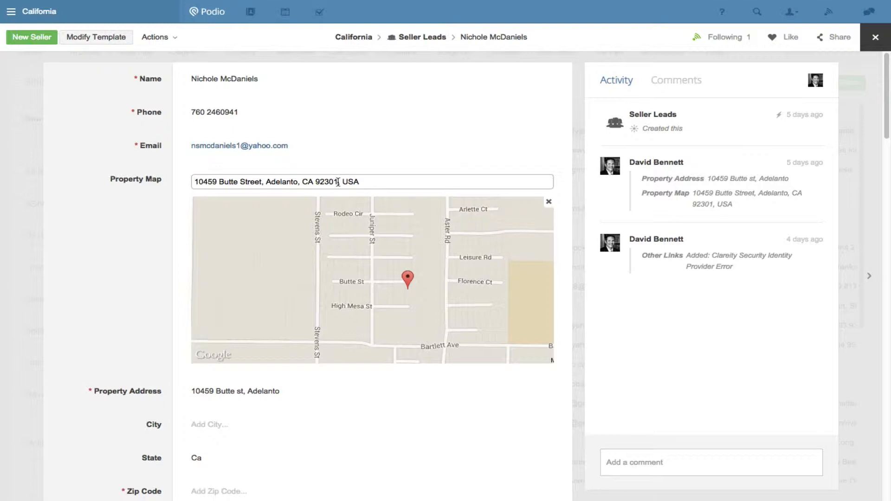
drag(338, 182, 300, 170)
key(super+c)
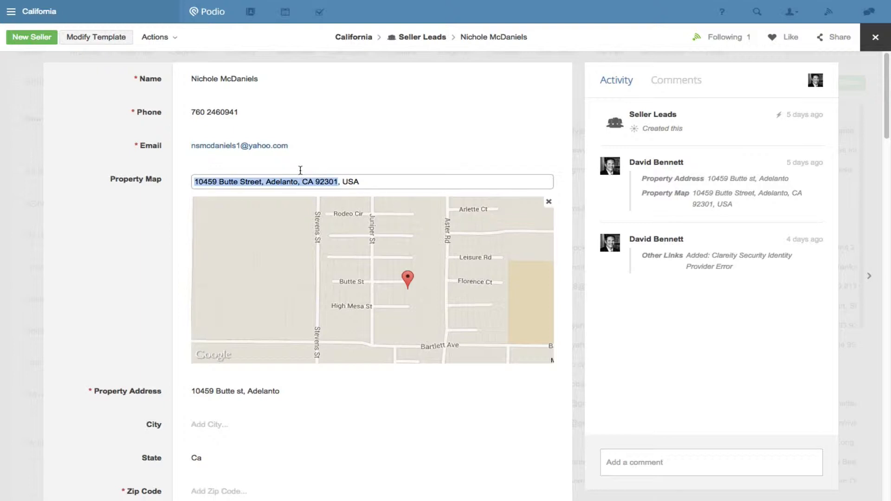
click(100, 305)
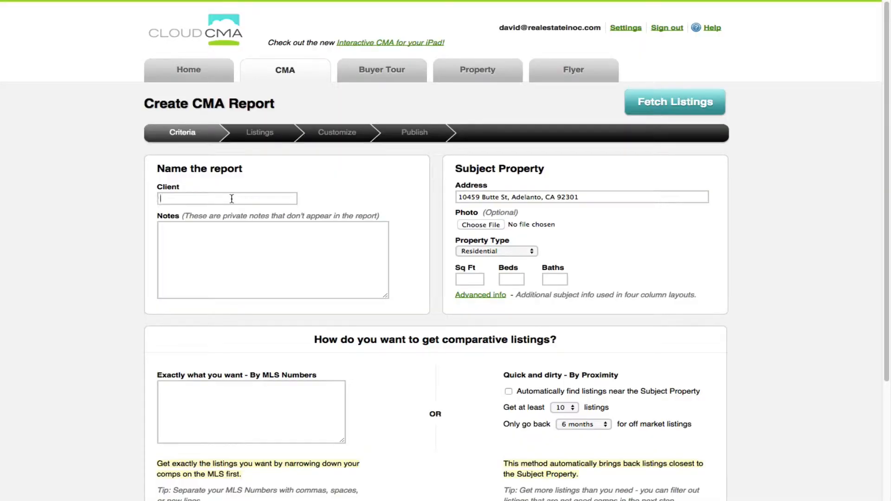
Paste the address as the client name, auto-find listings over 6 months, and fetch comparables.
key(super+v)
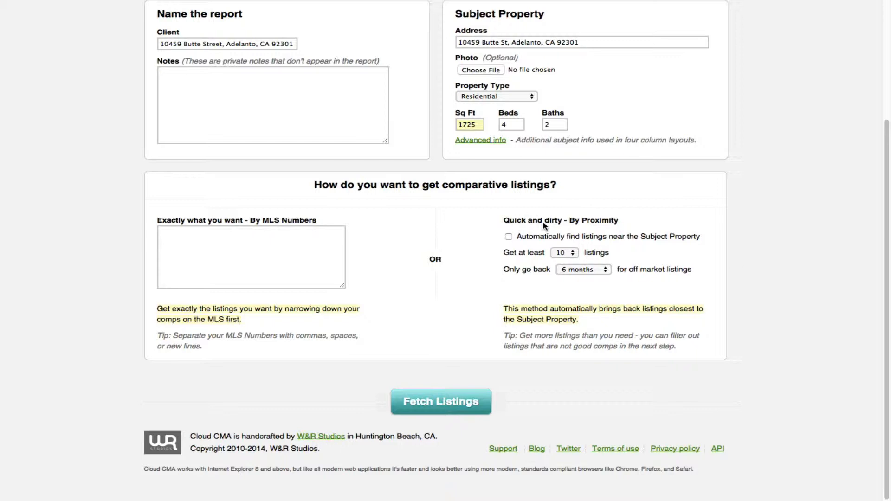
click(509, 238)
click(604, 271)
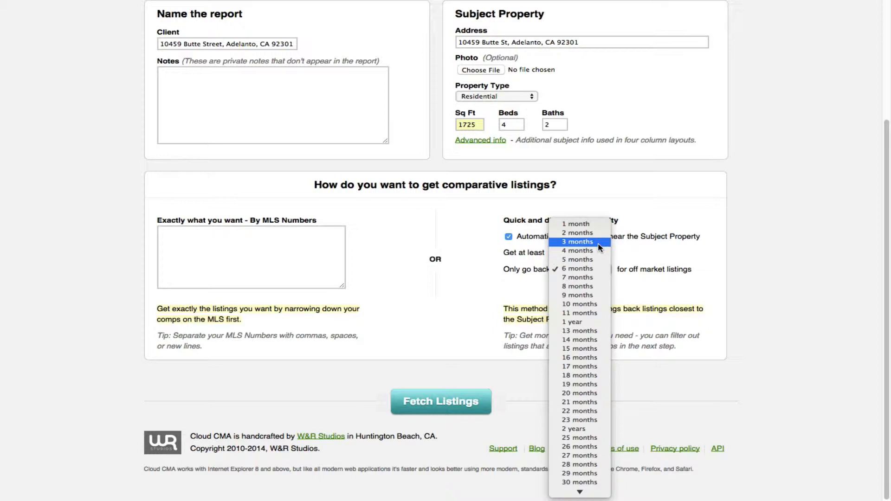
click(660, 281)
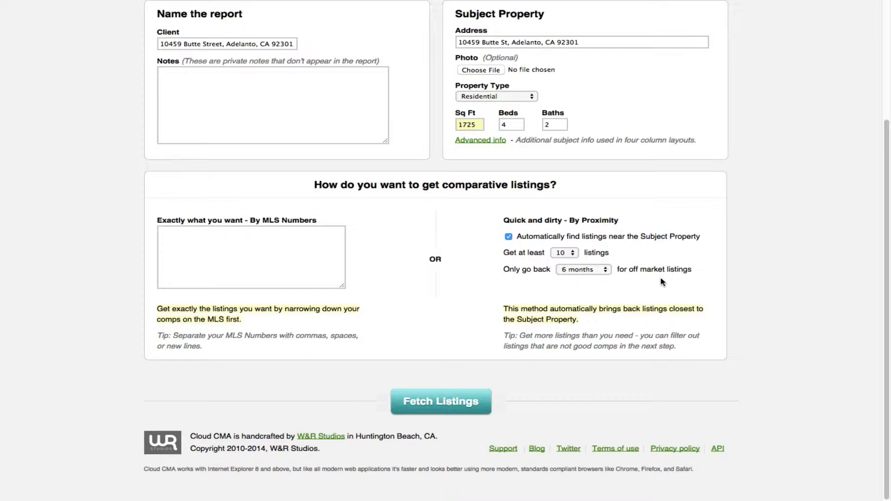
click(443, 404)
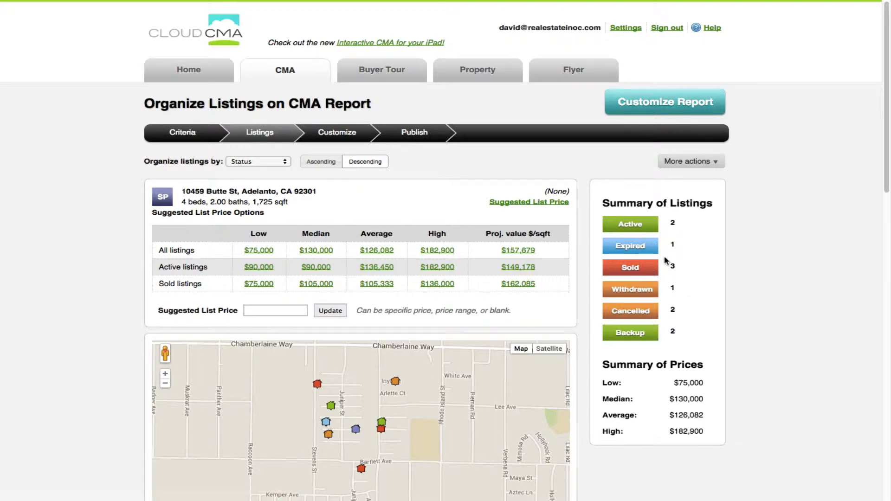
Scroll past the map to review the 11 fetched comparables' statuses and prices.
scroll(744, 376, down, 3)
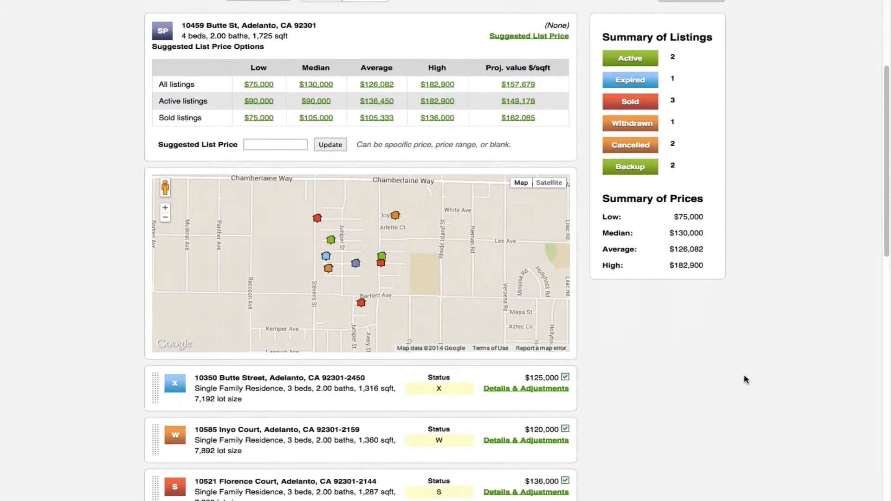
scroll(745, 379, down, 2)
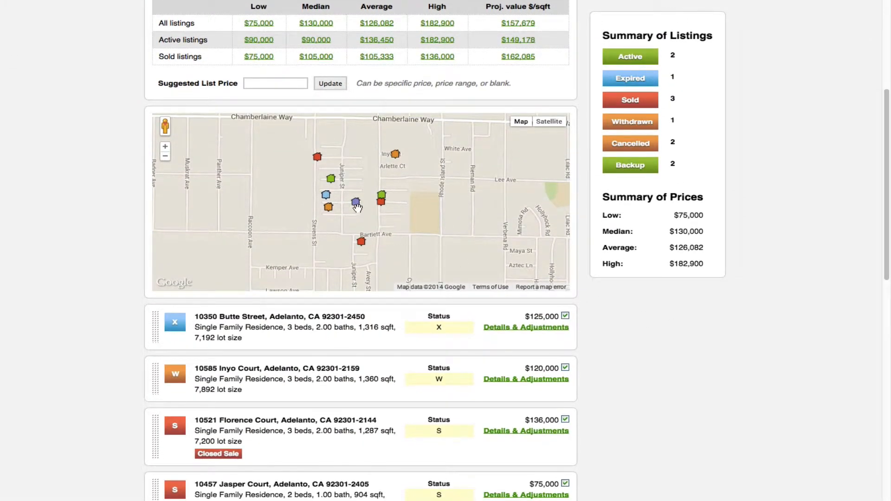
mouse_move(356, 206)
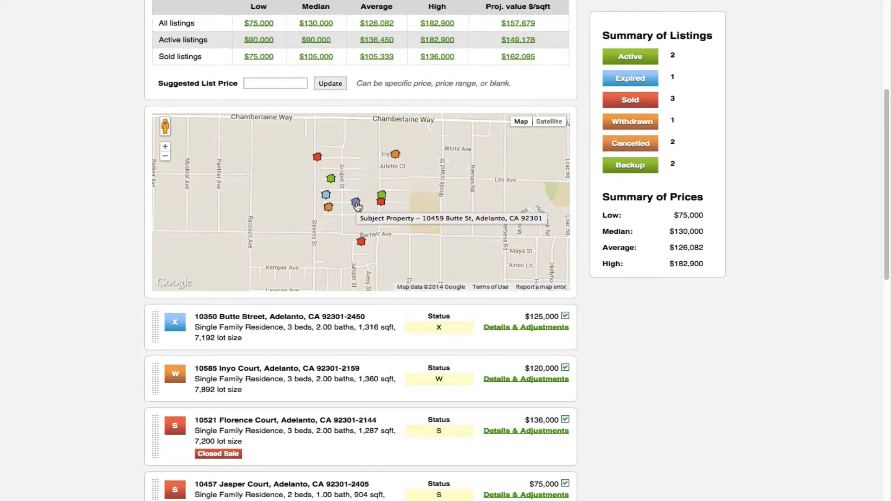
scroll(88, 337, down, 5)
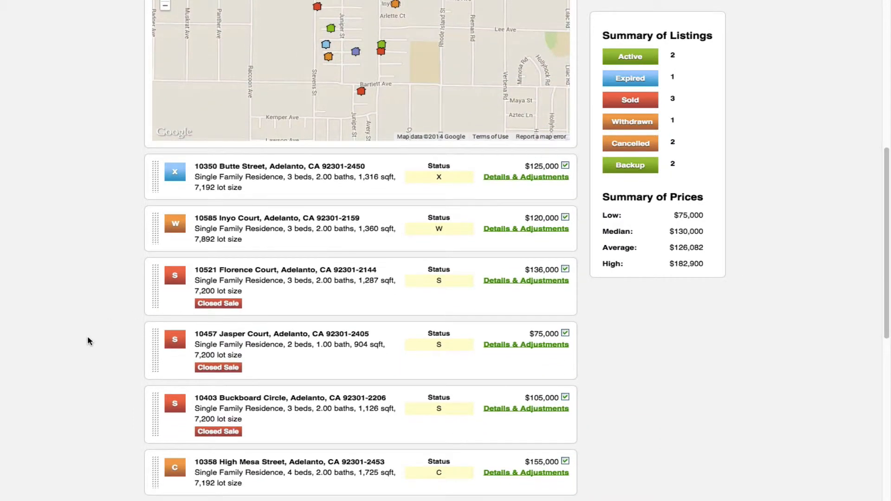
scroll(87, 341, down, 2)
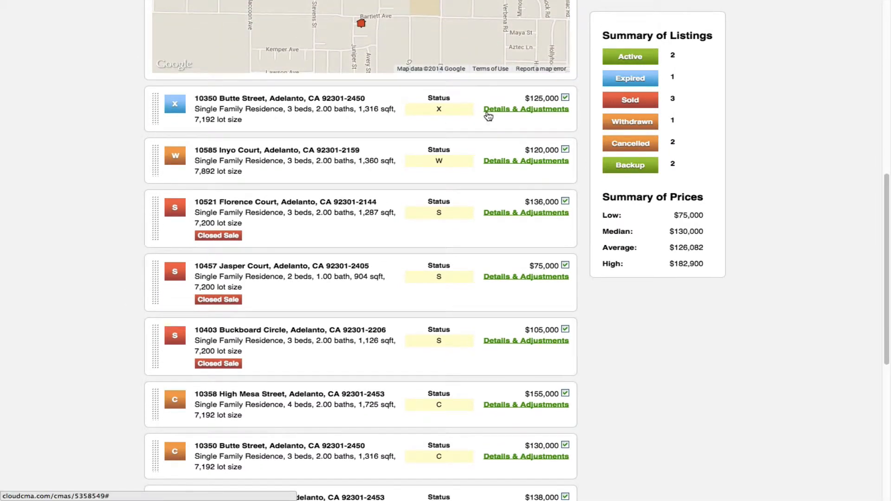
click(565, 98)
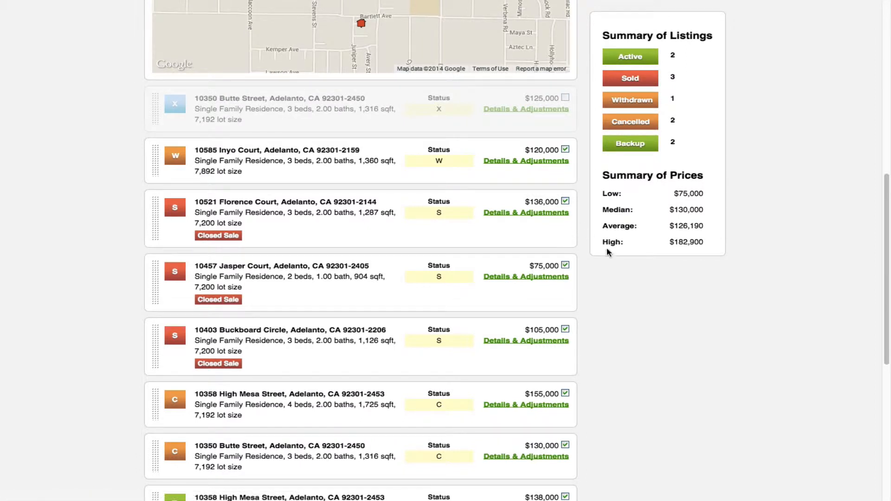
click(565, 150)
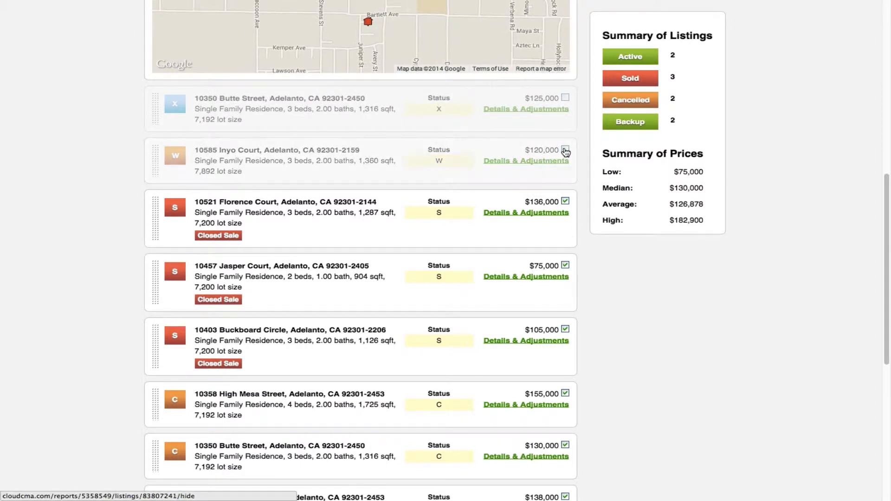
scroll(606, 334, down, 3)
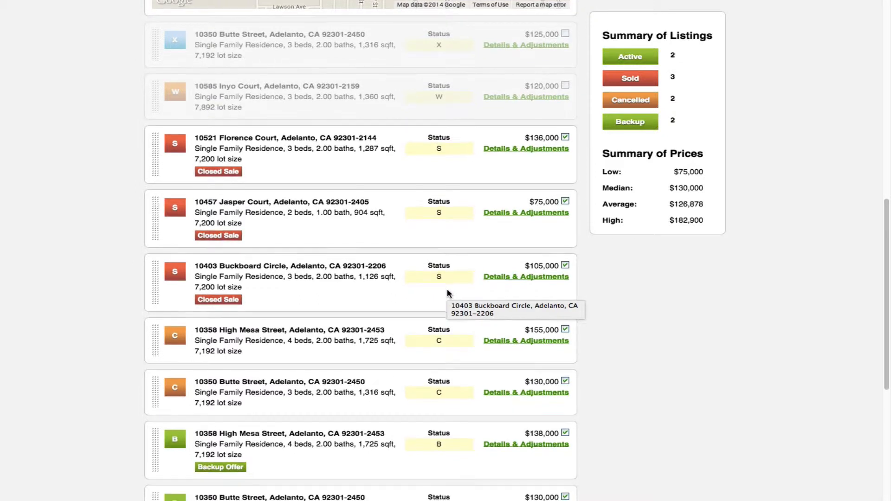
scroll(447, 290, down, 2)
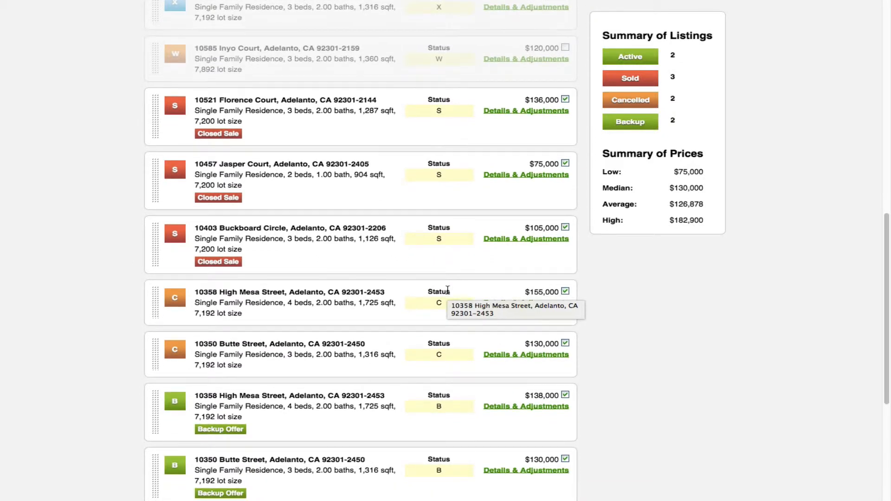
click(565, 291)
click(565, 345)
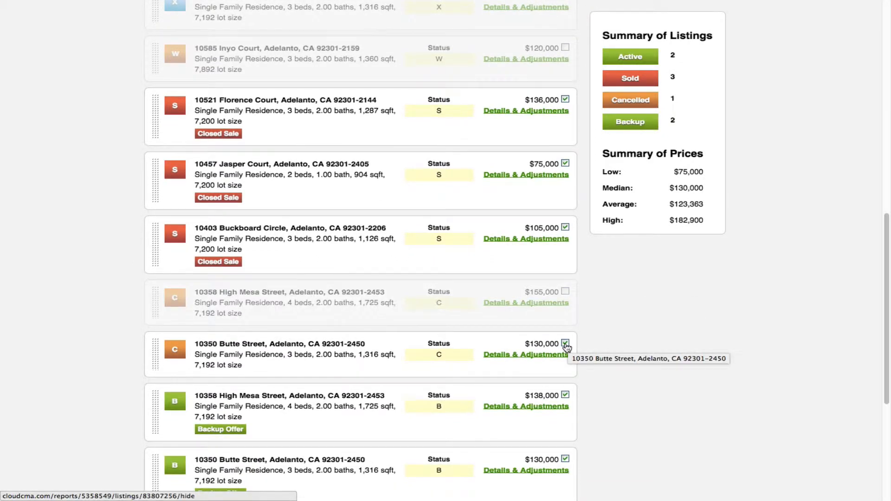
scroll(602, 423, down, 8)
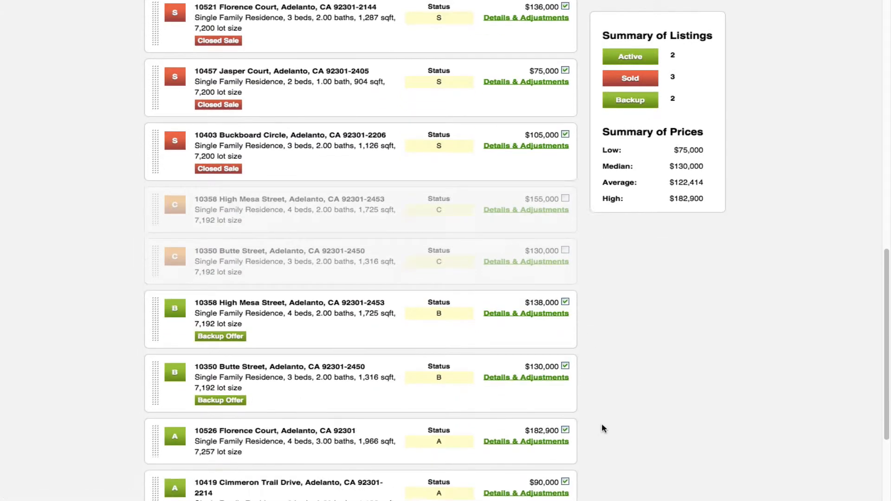
scroll(602, 425, down, 3)
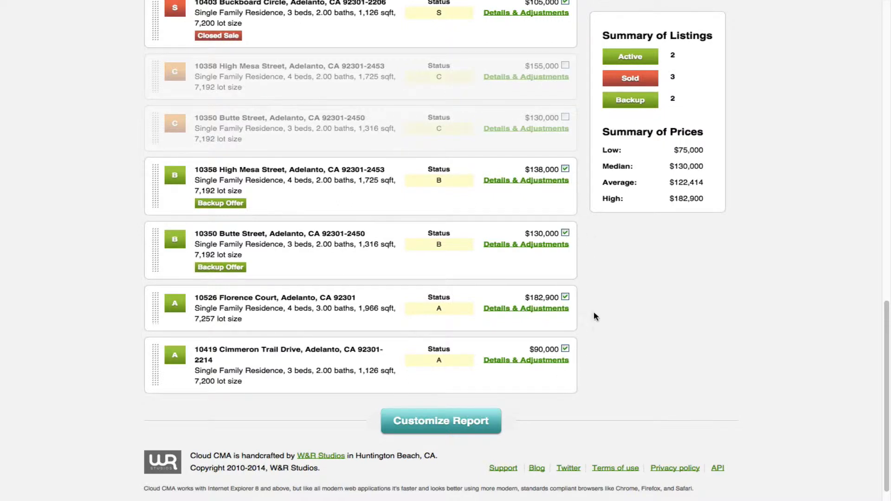
scroll(594, 321, up, 10)
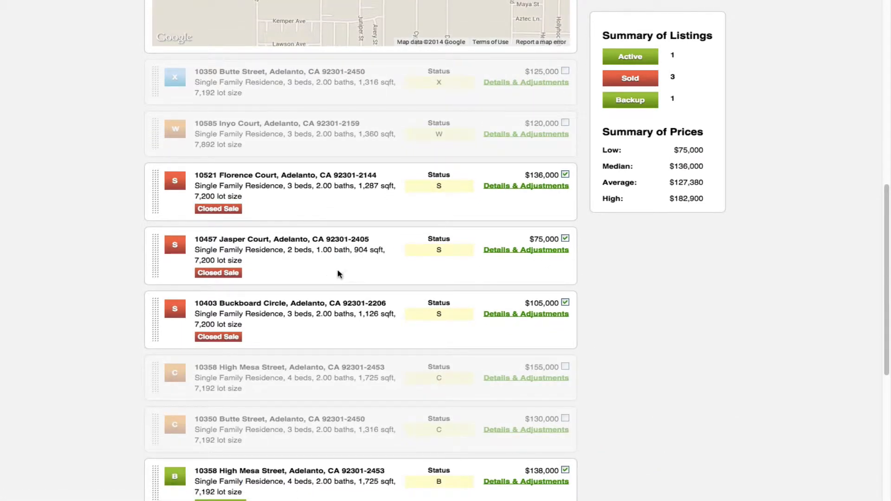
click(565, 239)
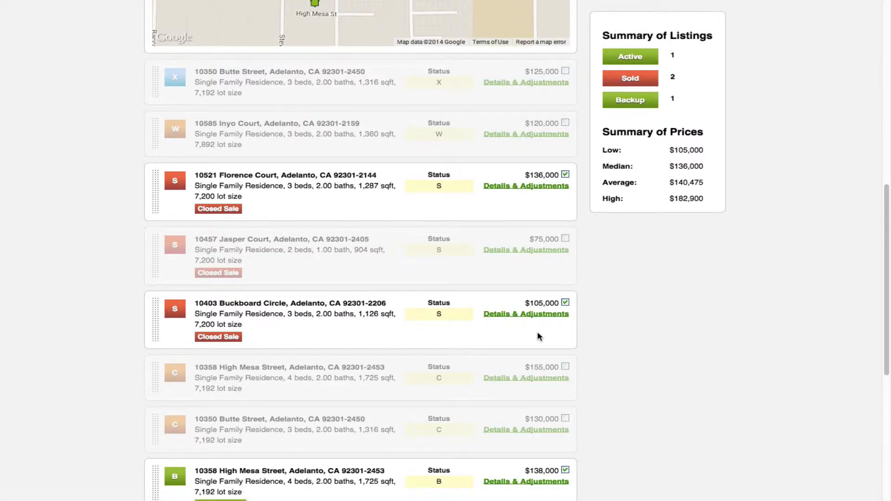
scroll(584, 344, down, 2)
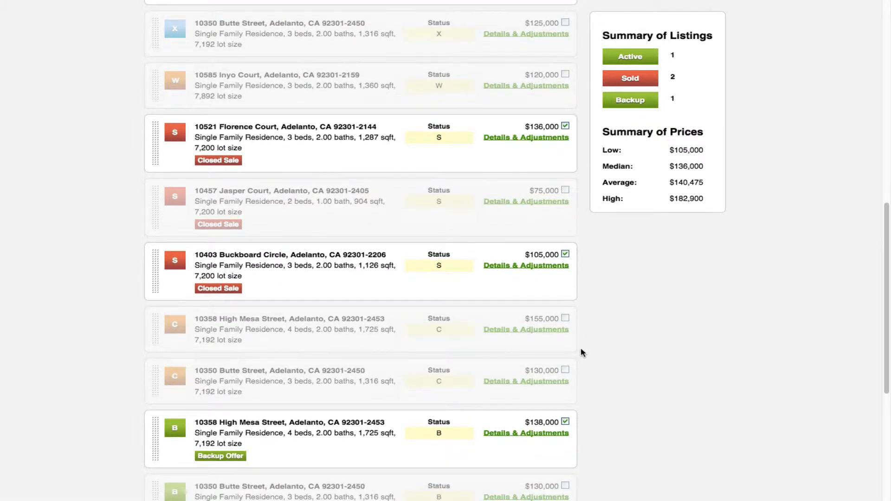
scroll(583, 352, down, 5)
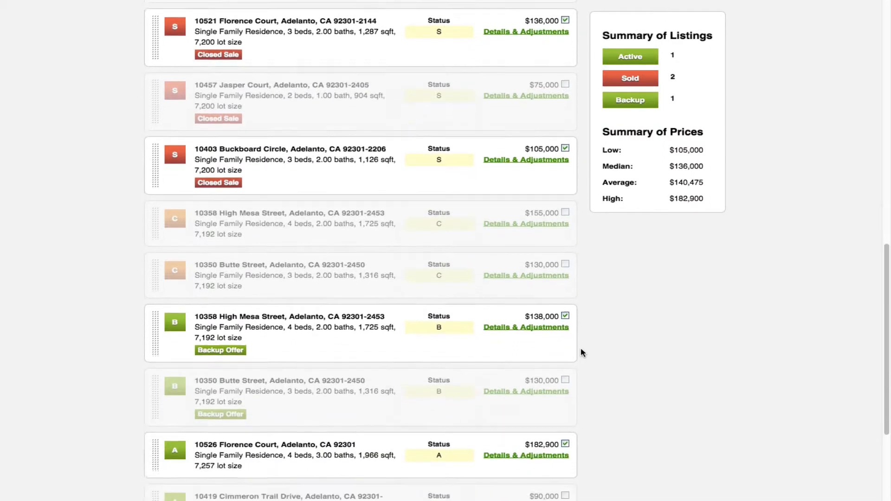
scroll(580, 353, down, 2)
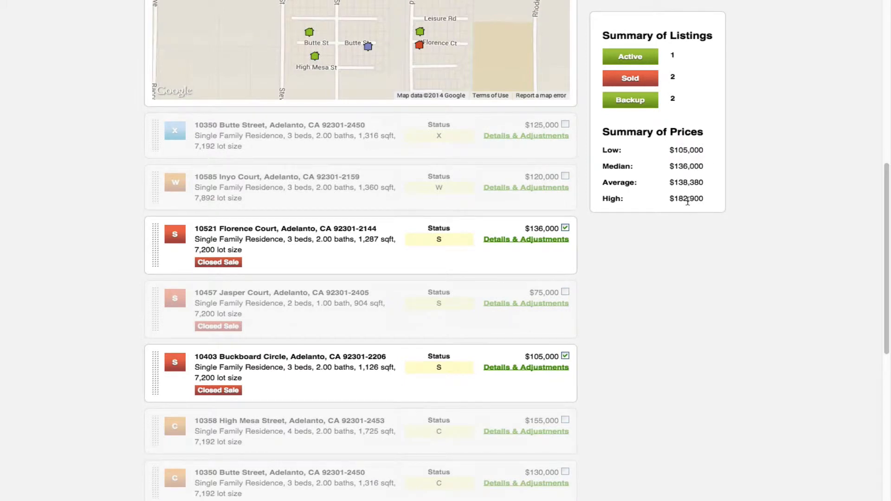
scroll(590, 377, down, 6)
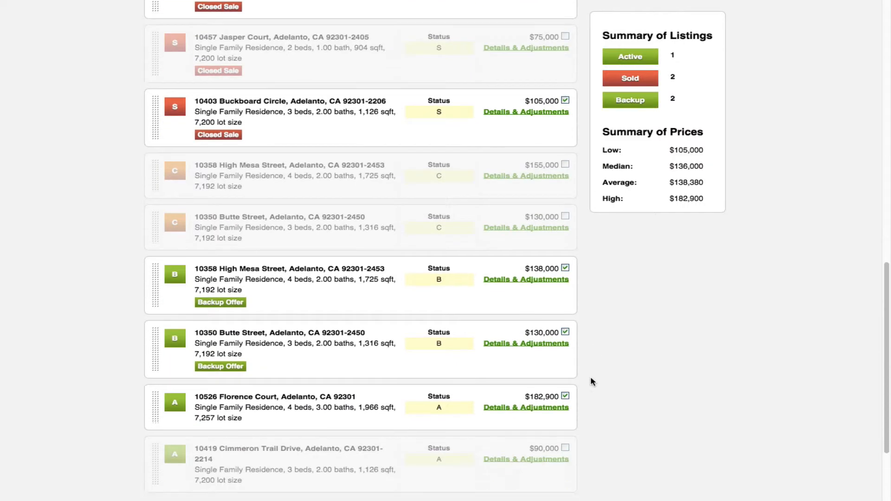
scroll(590, 377, down, 2)
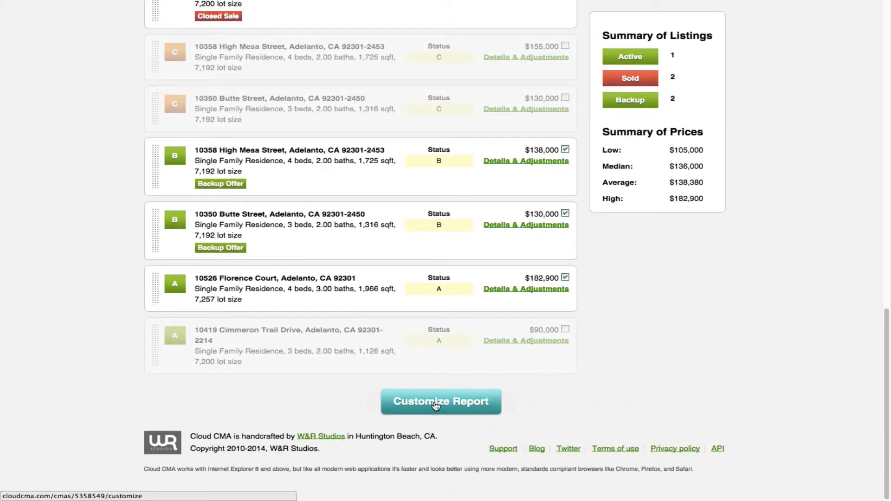
scroll(629, 324, up, 11)
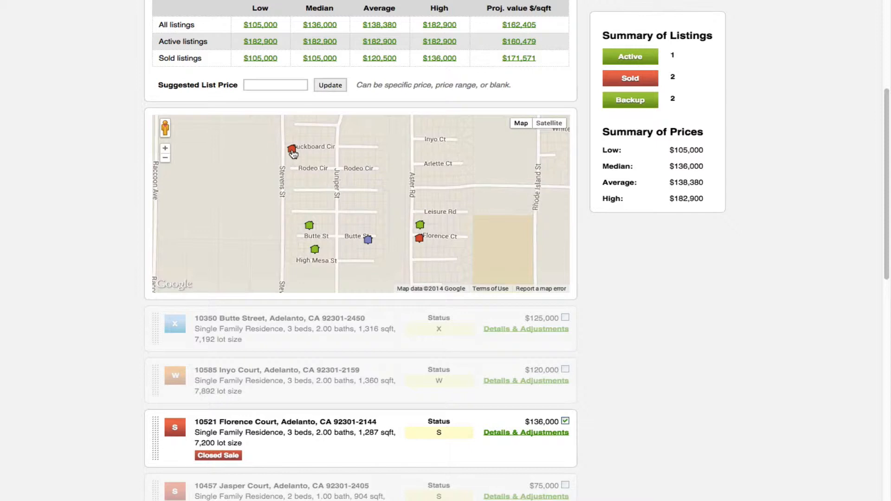
mouse_move(293, 154)
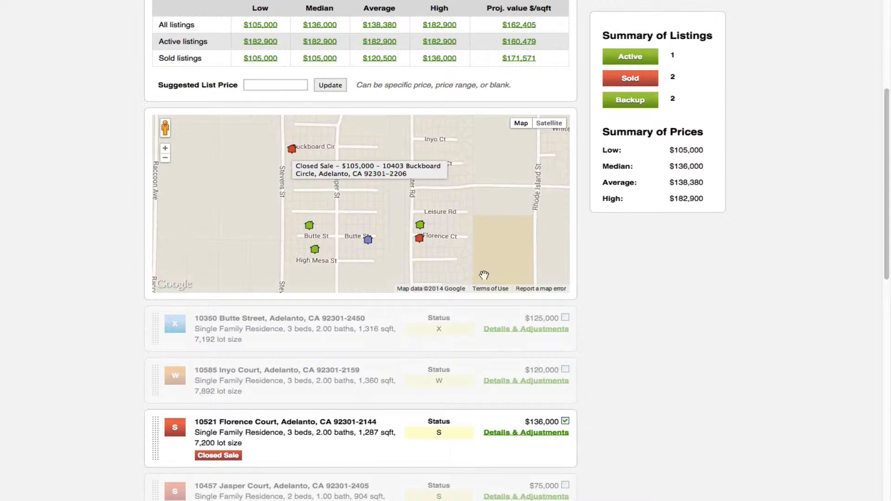
scroll(592, 336, down, 5)
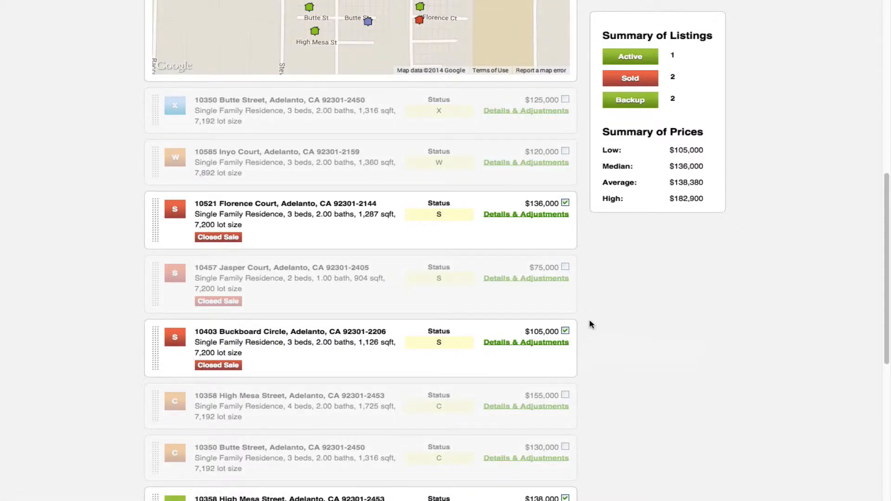
scroll(583, 321, up, 1)
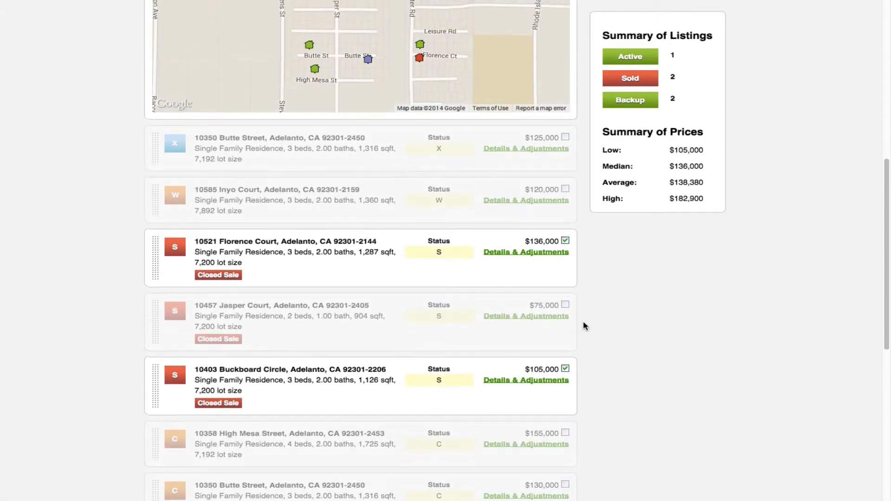
scroll(583, 321, up, 5)
scroll(583, 321, down, 12)
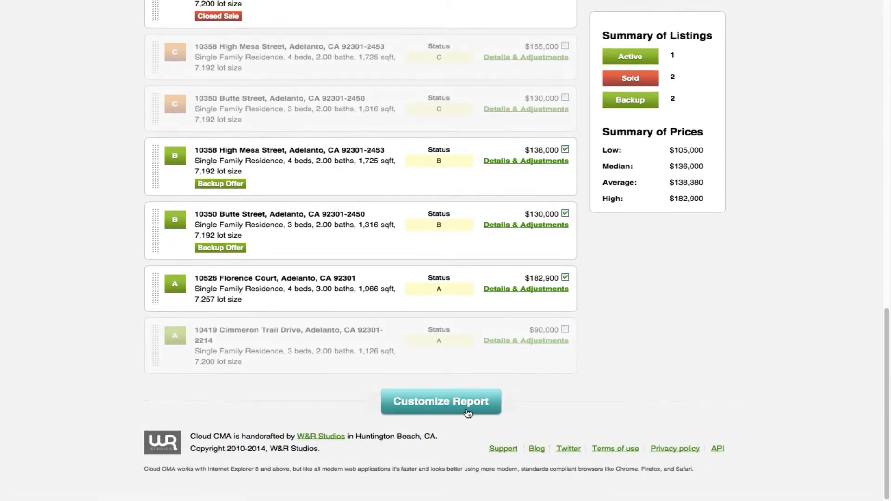
click(436, 406)
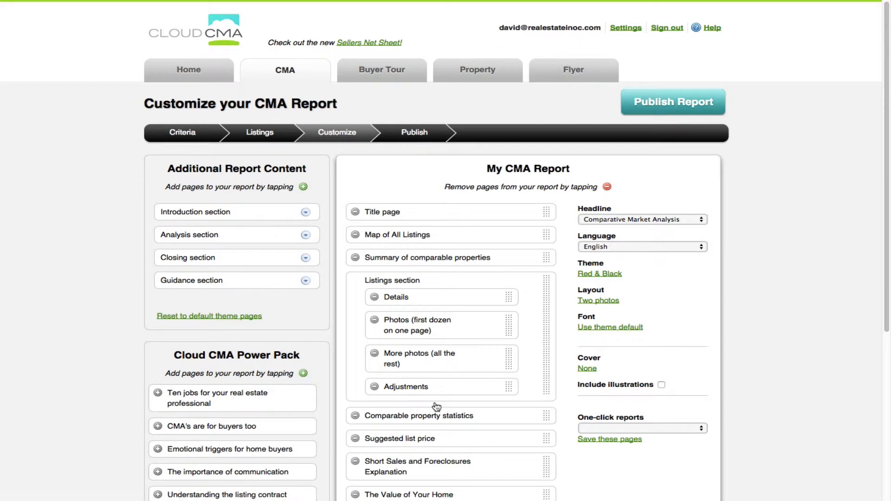
click(681, 105)
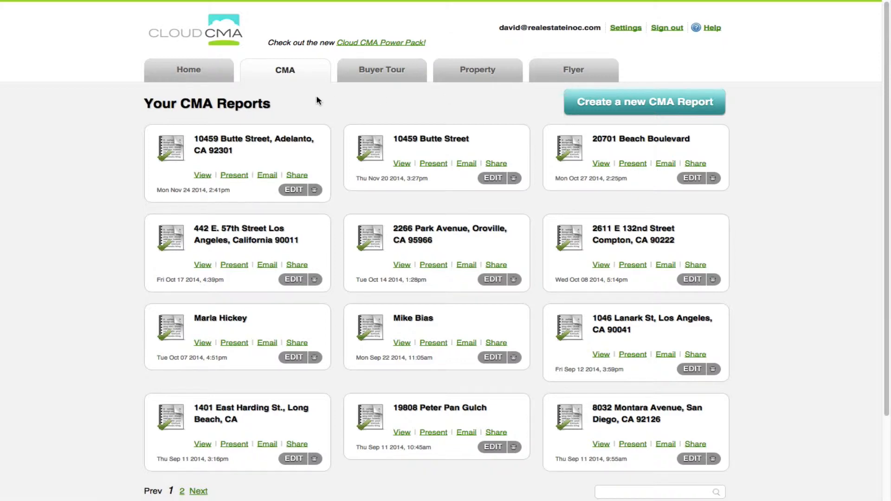
click(204, 175)
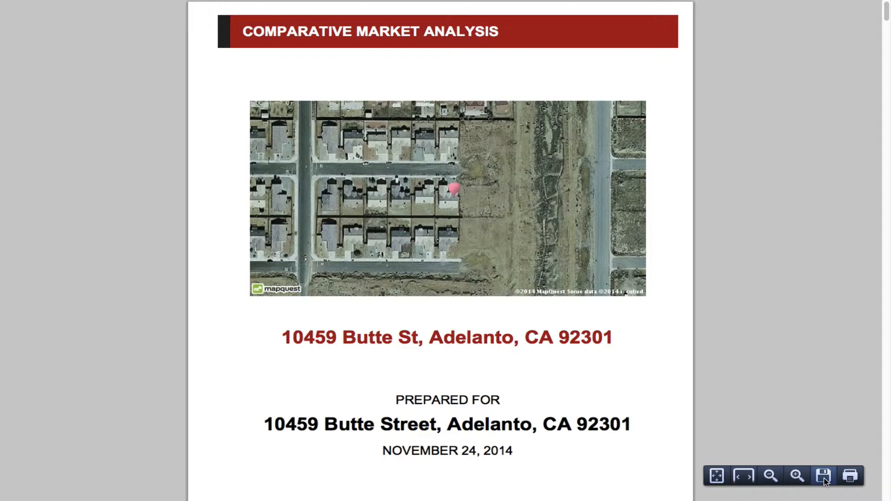
scroll(823, 252, down, 10)
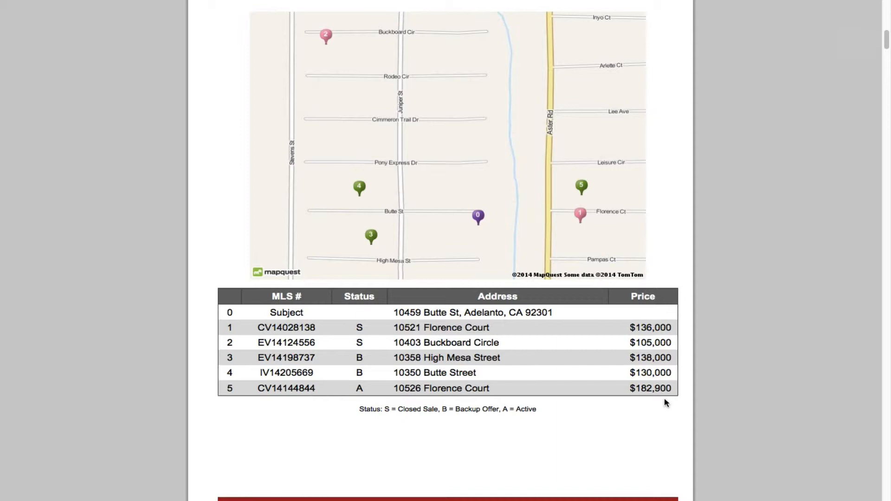
double_click(645, 372)
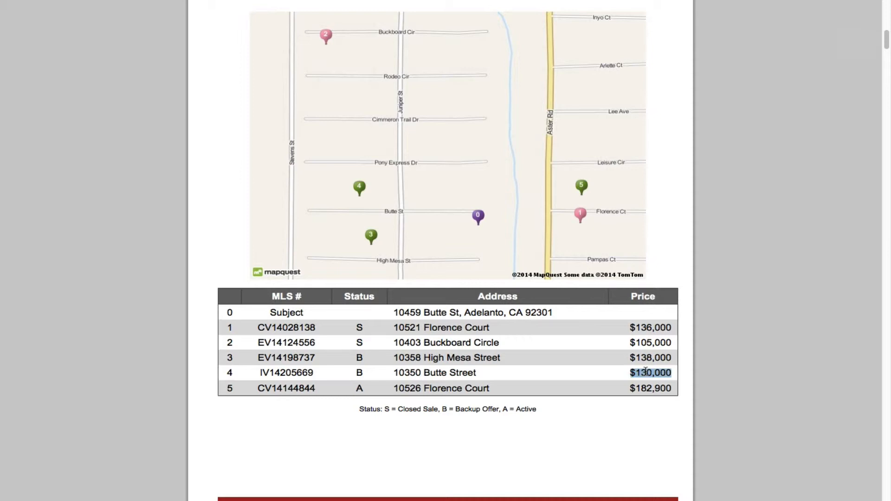
click(675, 374)
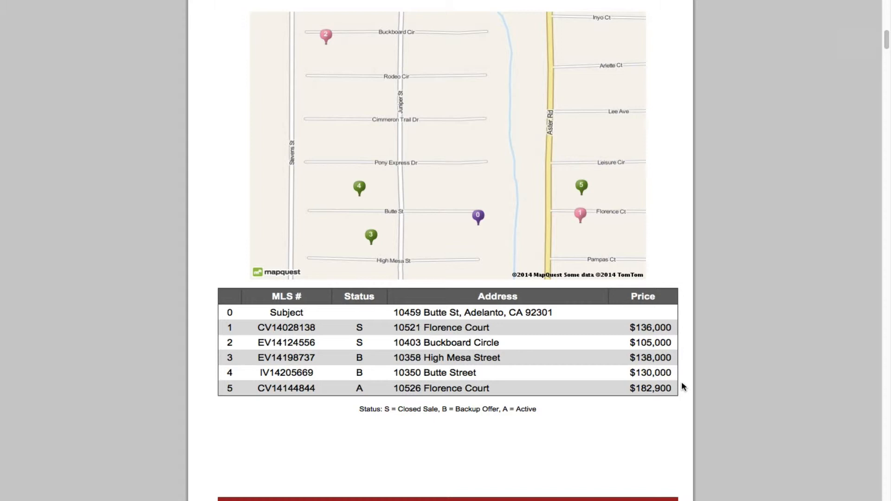
Return to the top of the report and move to the Wholesale Offer Spreadsheet.
scroll(683, 386, down, 1)
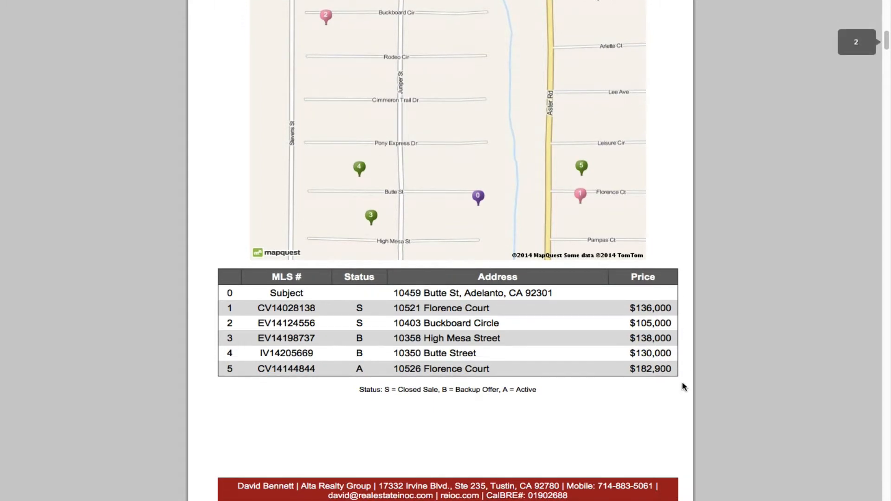
scroll(683, 386, up, 2)
scroll(684, 387, up, 3)
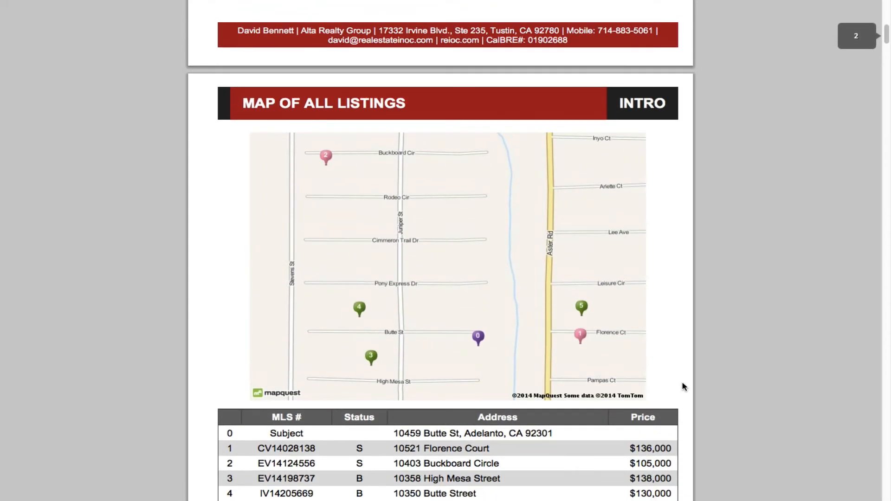
scroll(684, 386, up, 10)
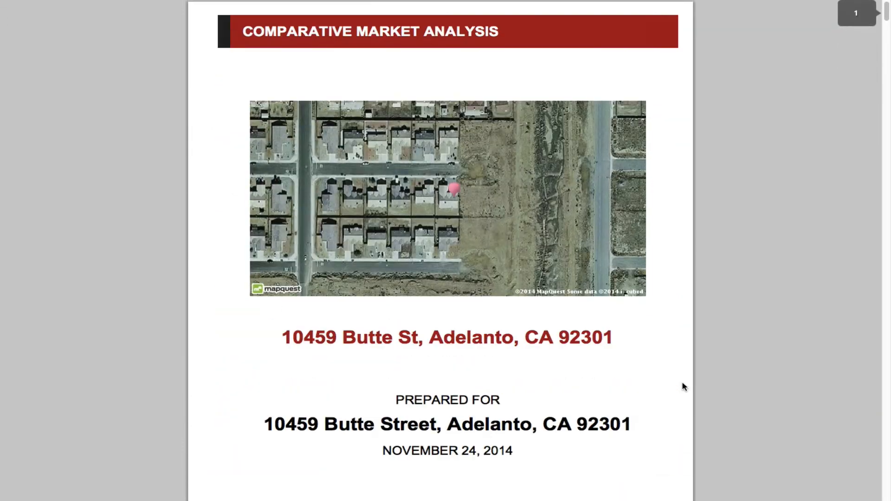
click(478, 28)
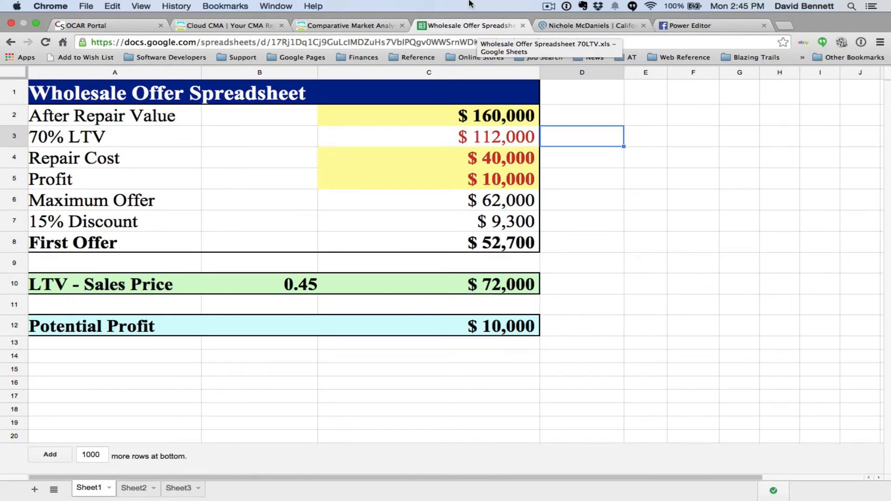
In full screen, set the After Repair Value in C2 to 130000.
key(ctrl+super+f)
click(500, 119)
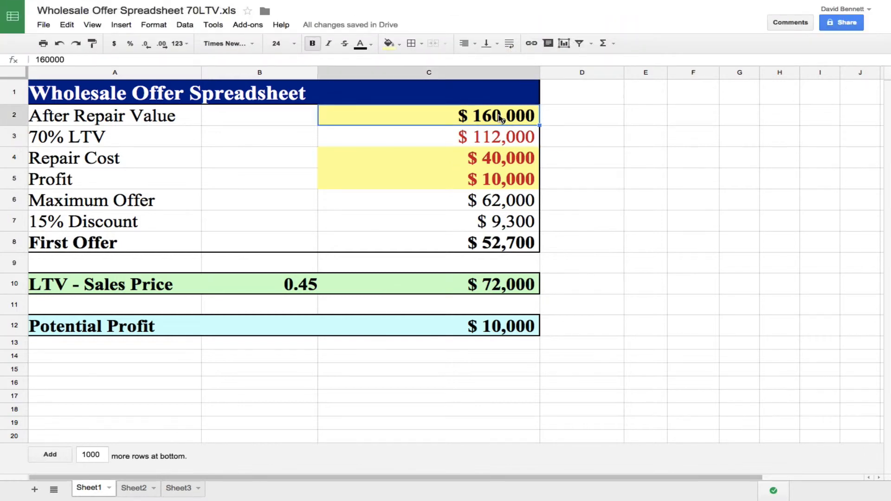
text(130)
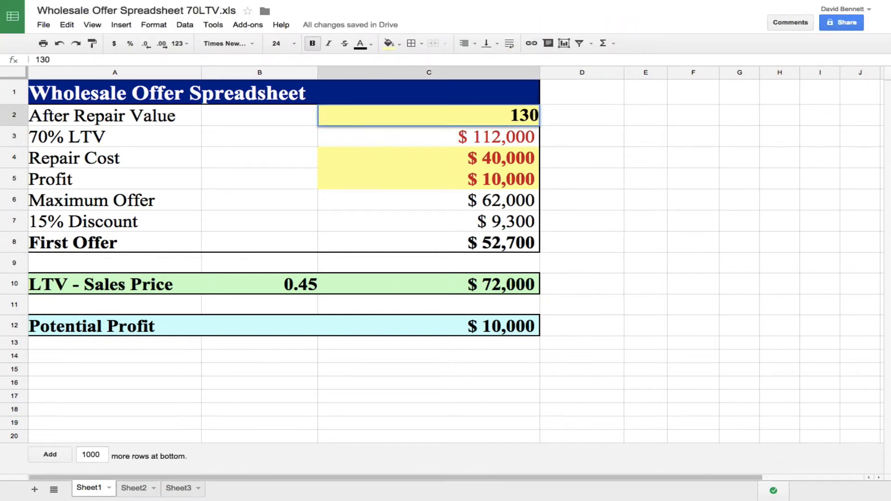
text(000)
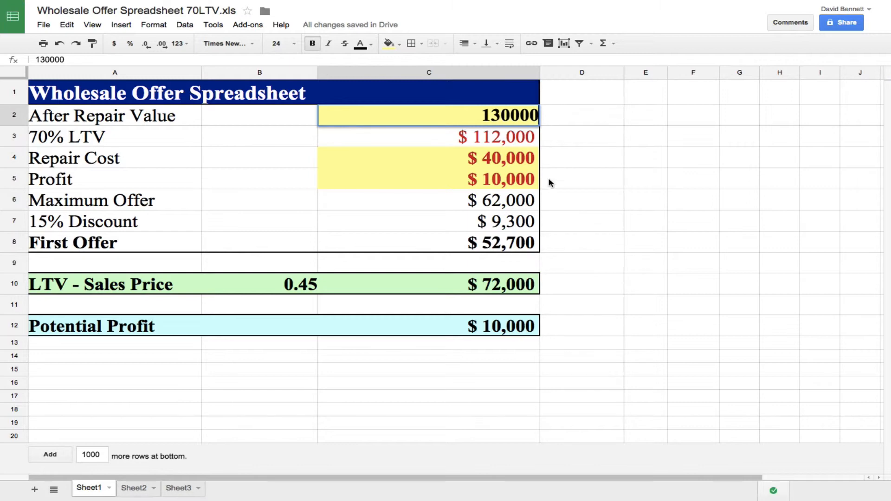
click(575, 144)
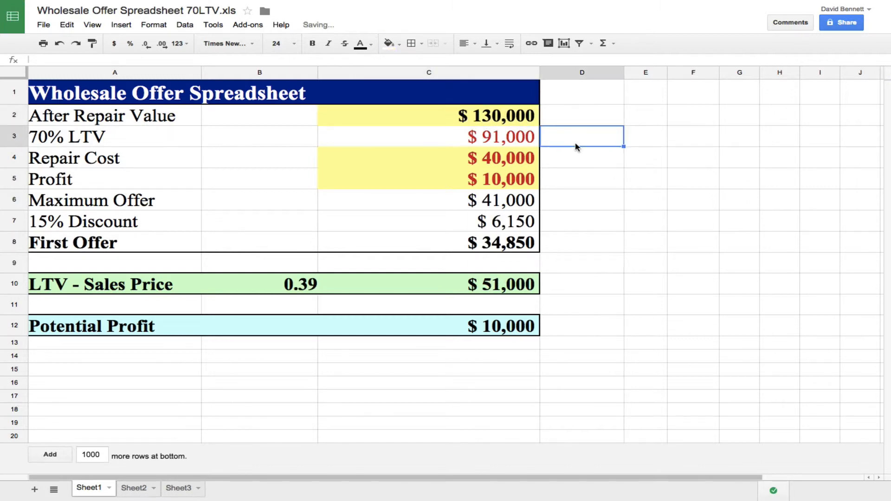
Set Repair Cost (C4) and Profit (C5) to 0, giving a $77,350 first offer.
click(510, 161)
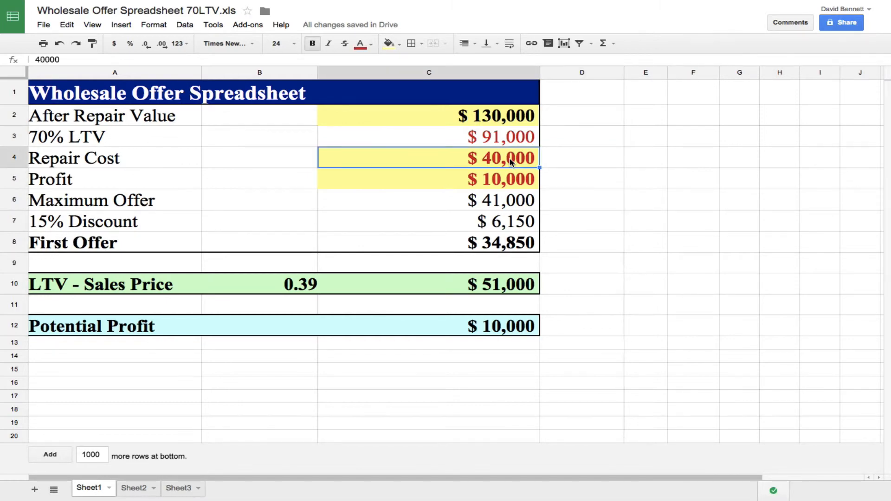
text(0)
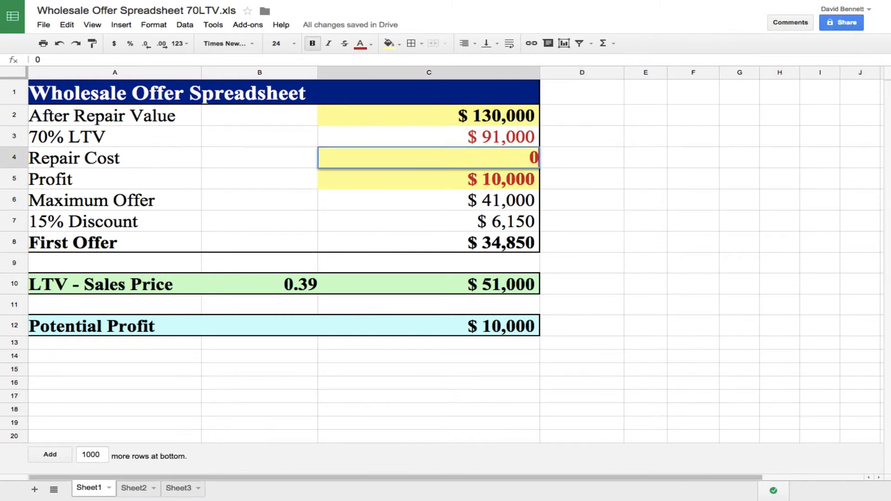
key(Tab)
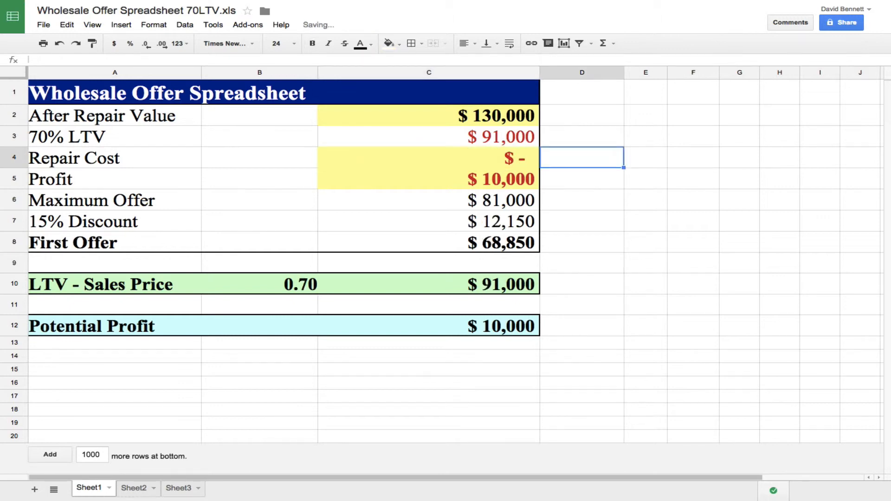
click(513, 184)
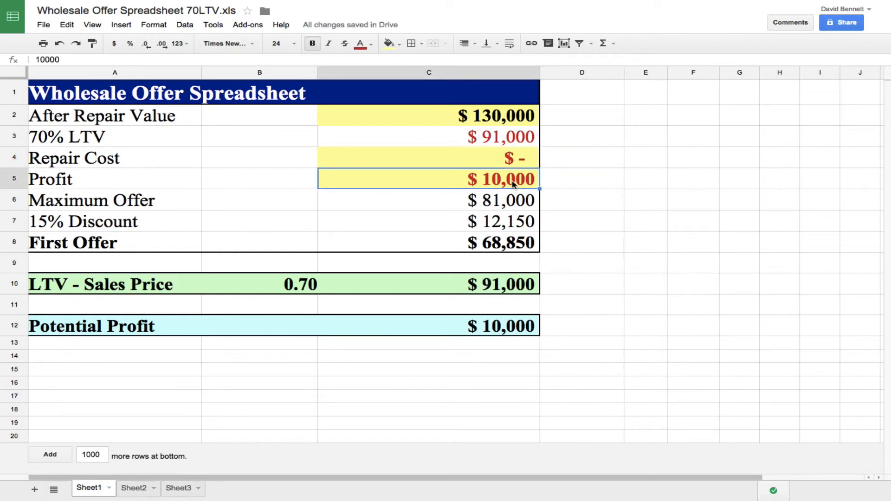
text(0)
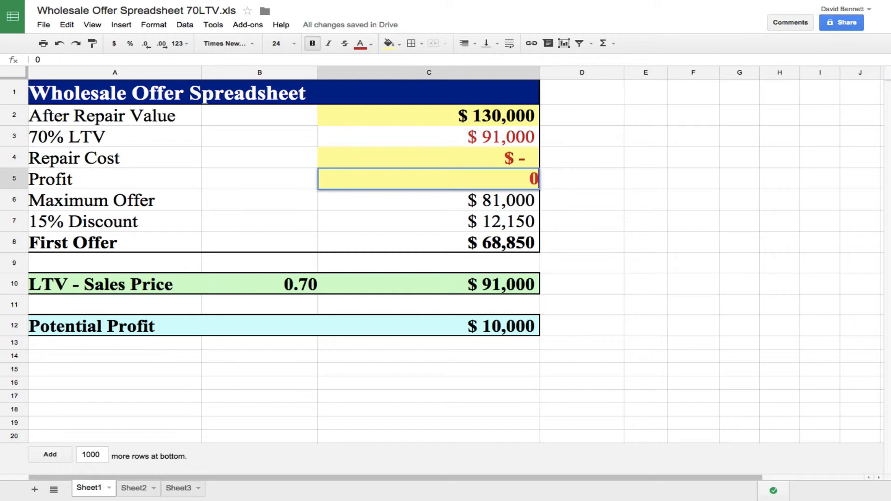
click(583, 208)
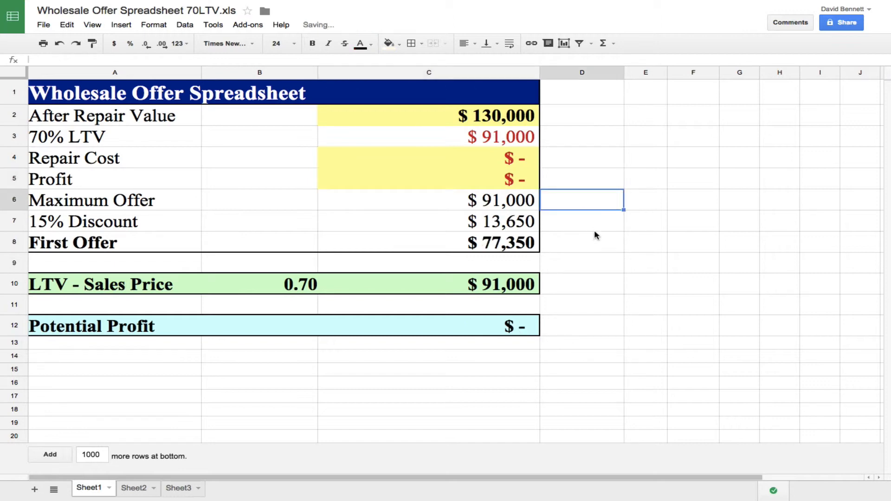
click(575, 229)
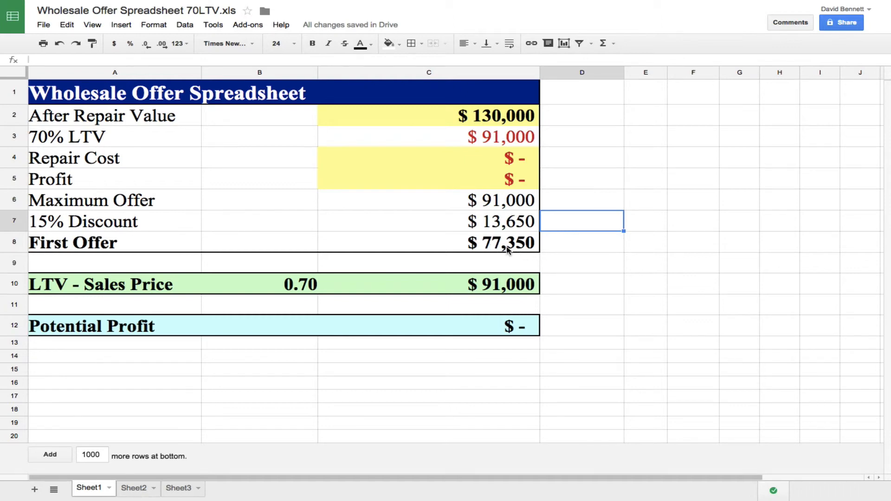
click(519, 141)
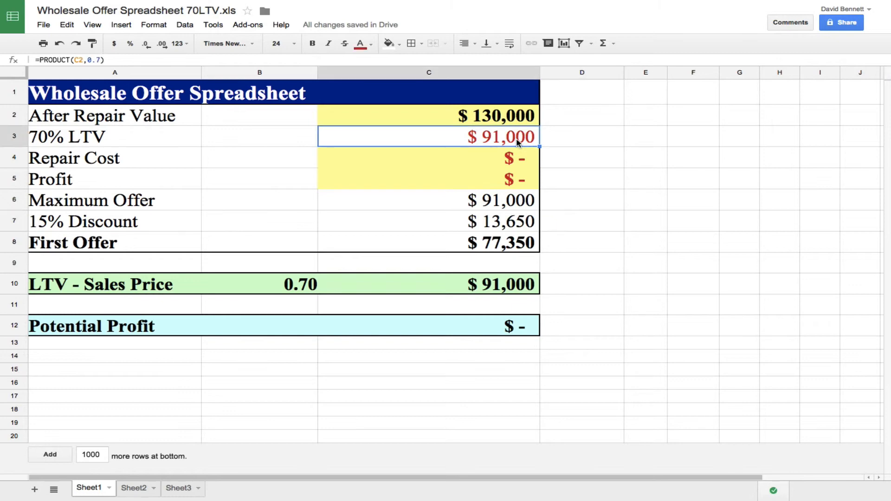
click(565, 143)
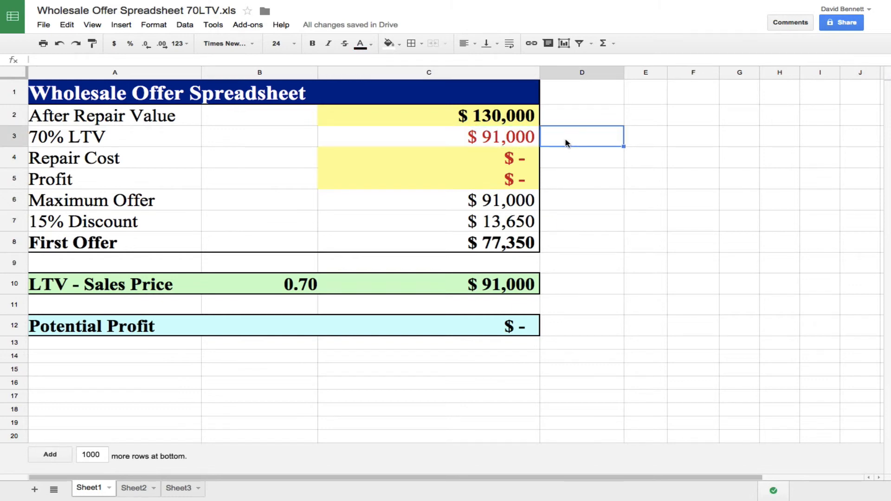